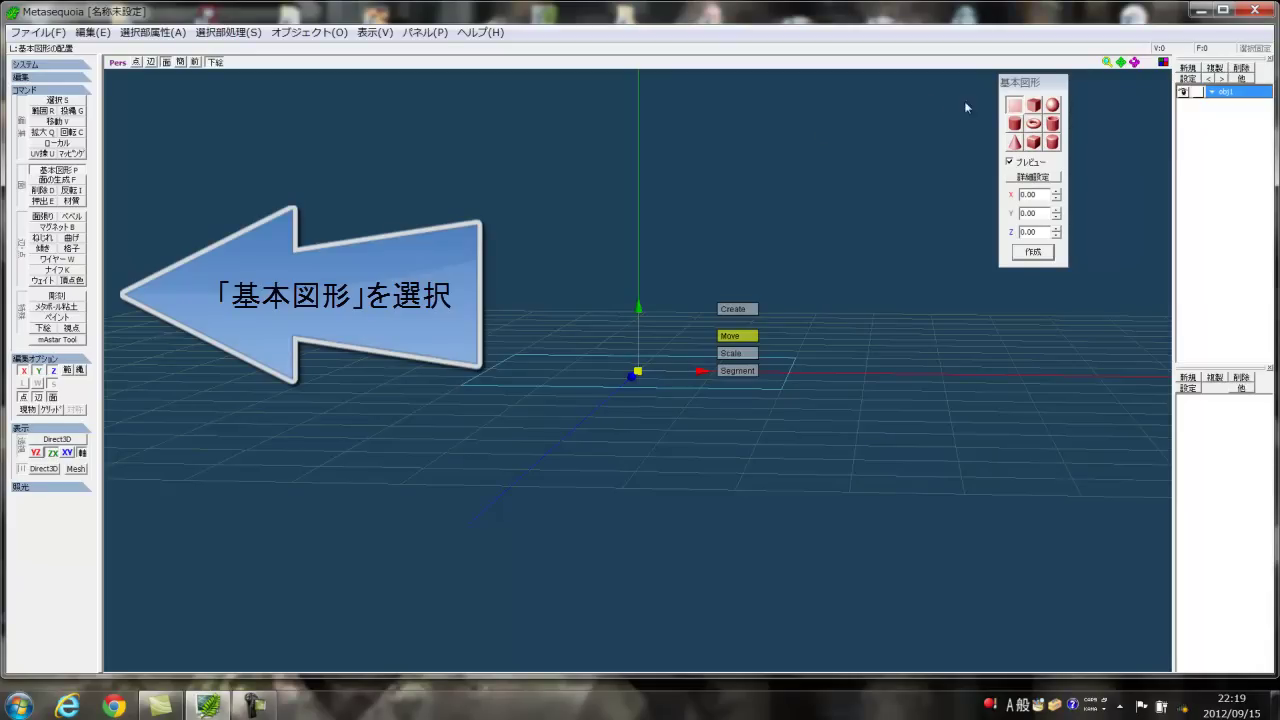
# Create a cube primitive at the origin with its default settings
pyautogui.click(1034, 104)
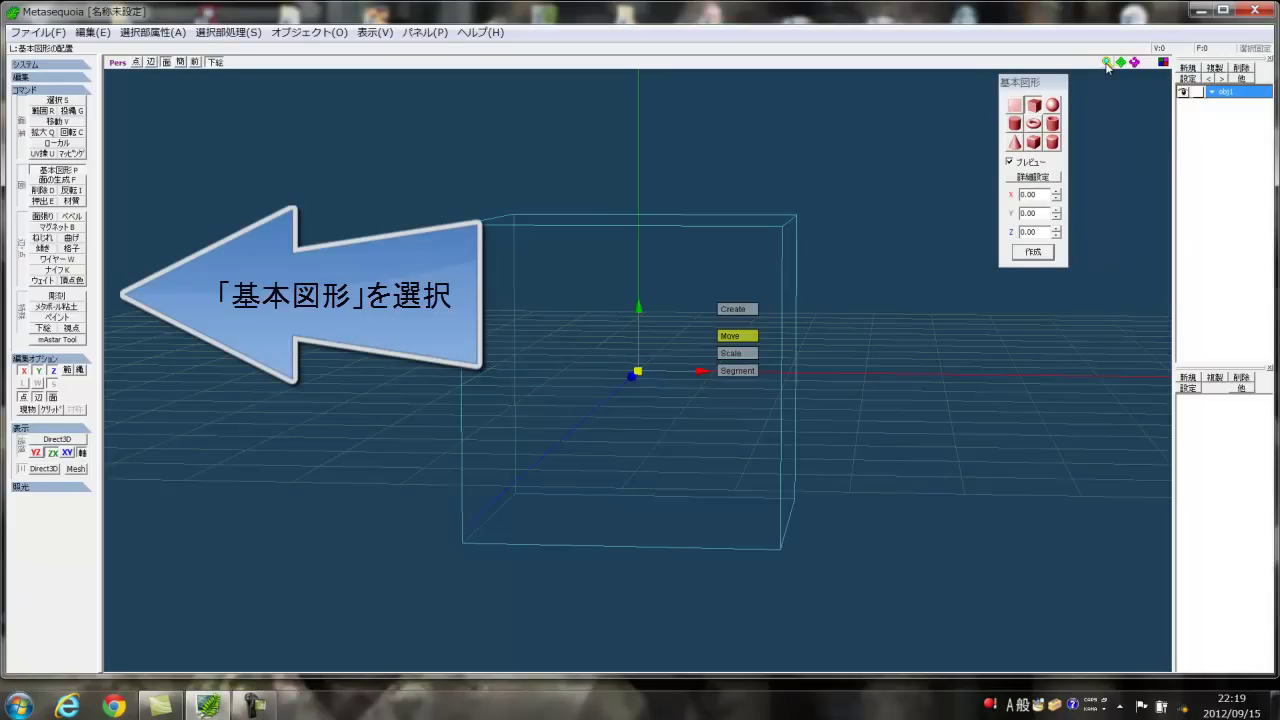
pyautogui.scroll(-5, 638, 368)
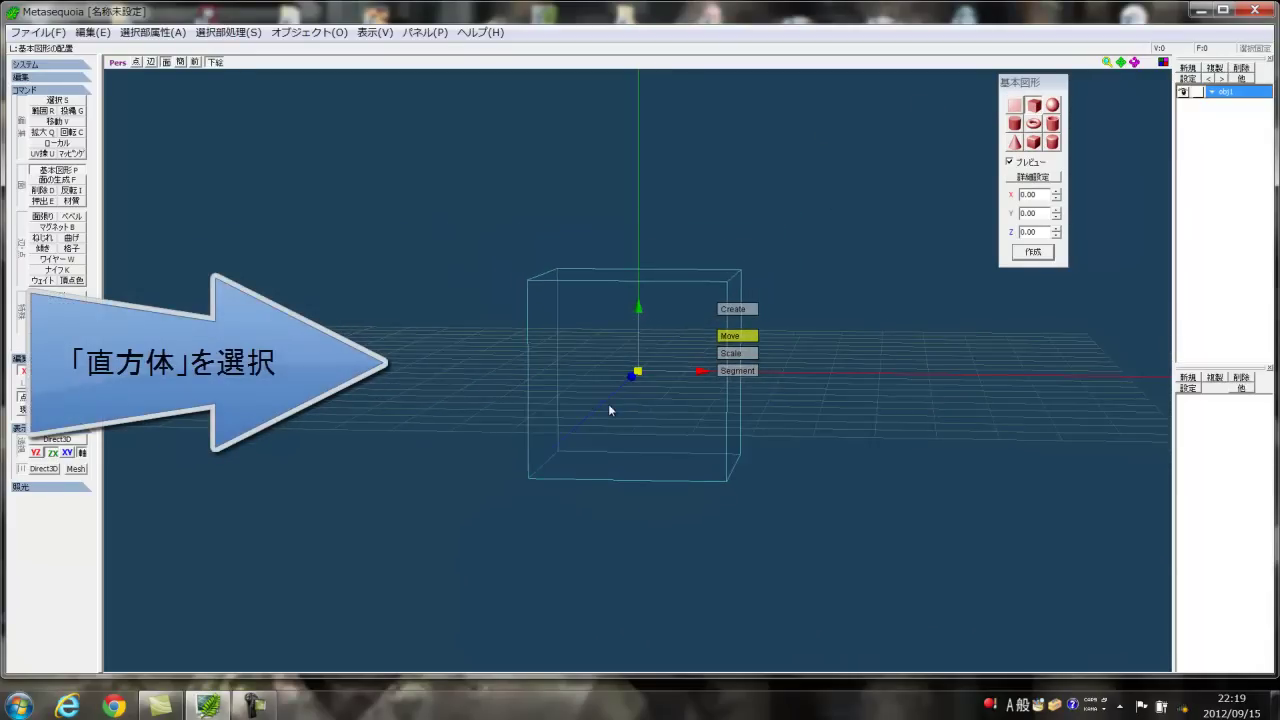
pyautogui.scroll(-1, 584, 436)
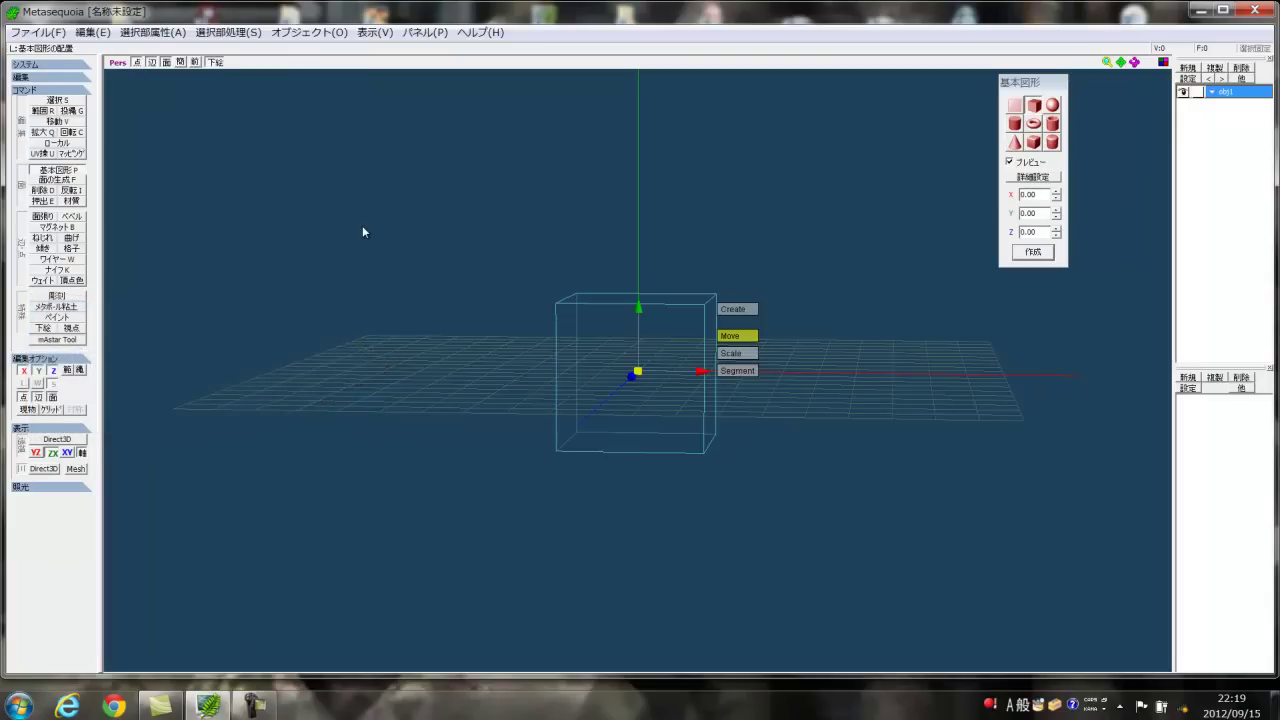
pyautogui.click(747, 312)
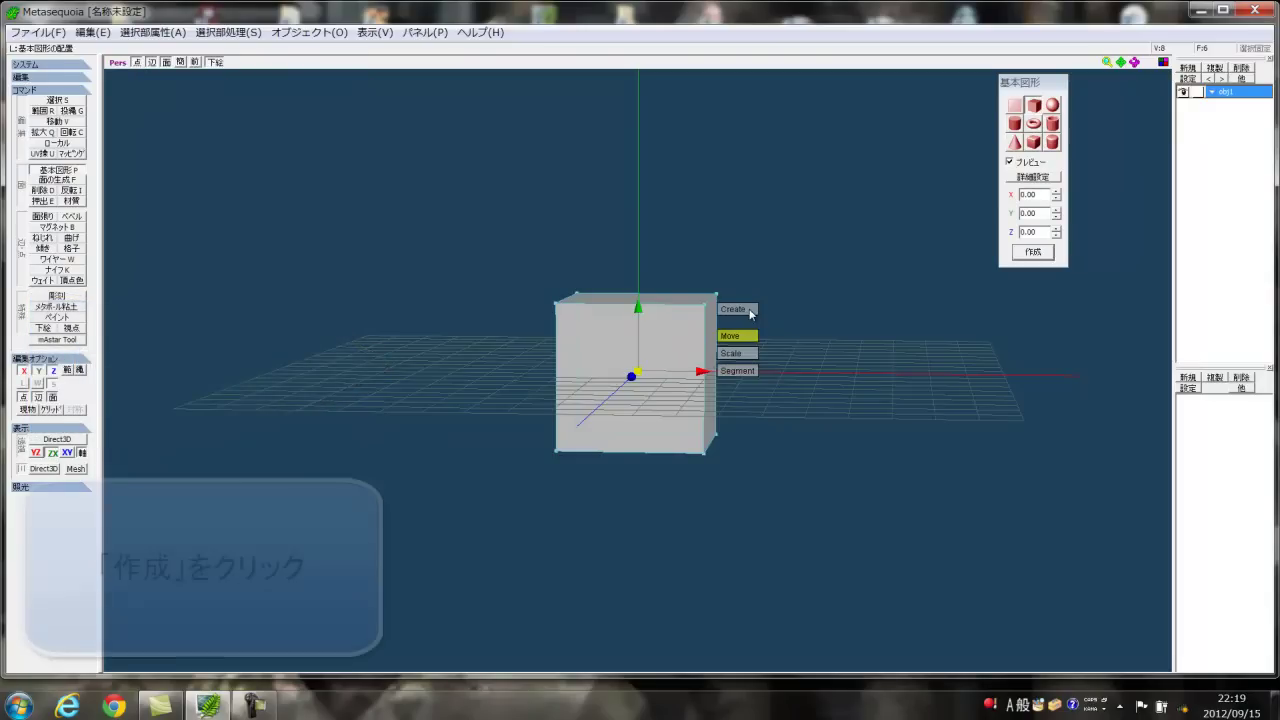
# Scale the cube uniformly to about 0.44 and reduce its height to about 0.71 of that size
pyautogui.click(71, 132)
pyautogui.click(66, 122)
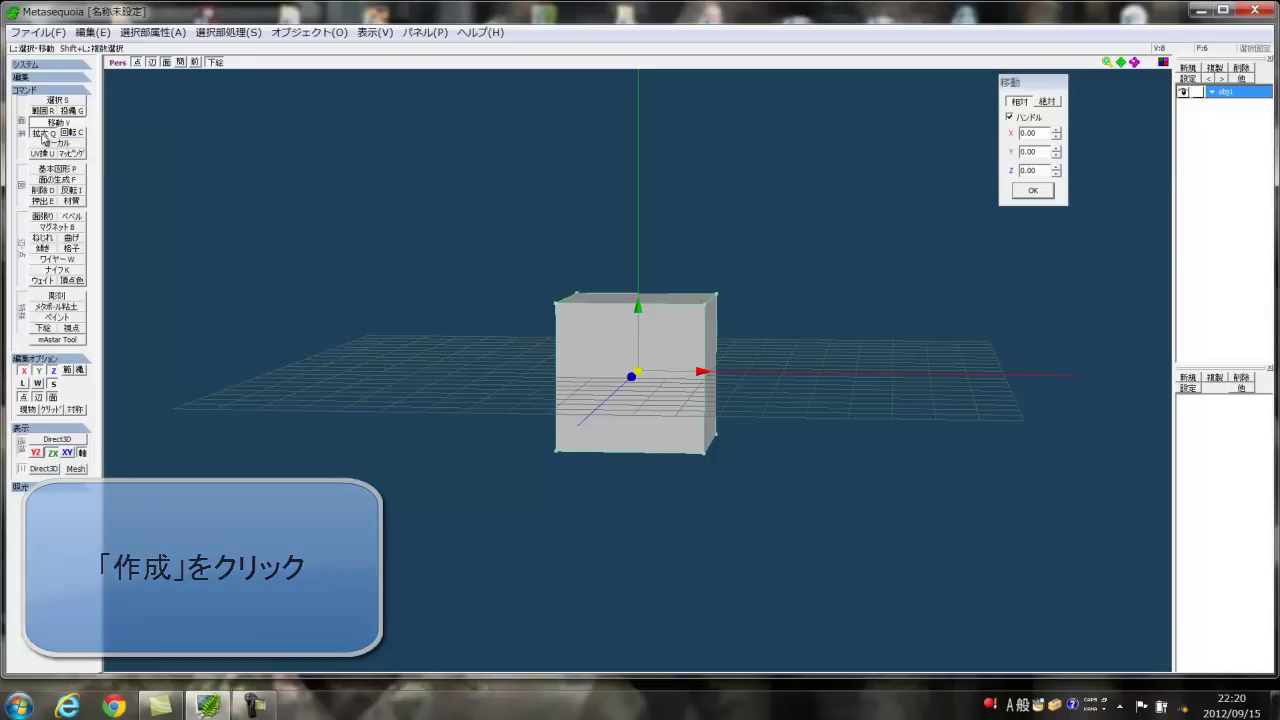
pyautogui.click(43, 133)
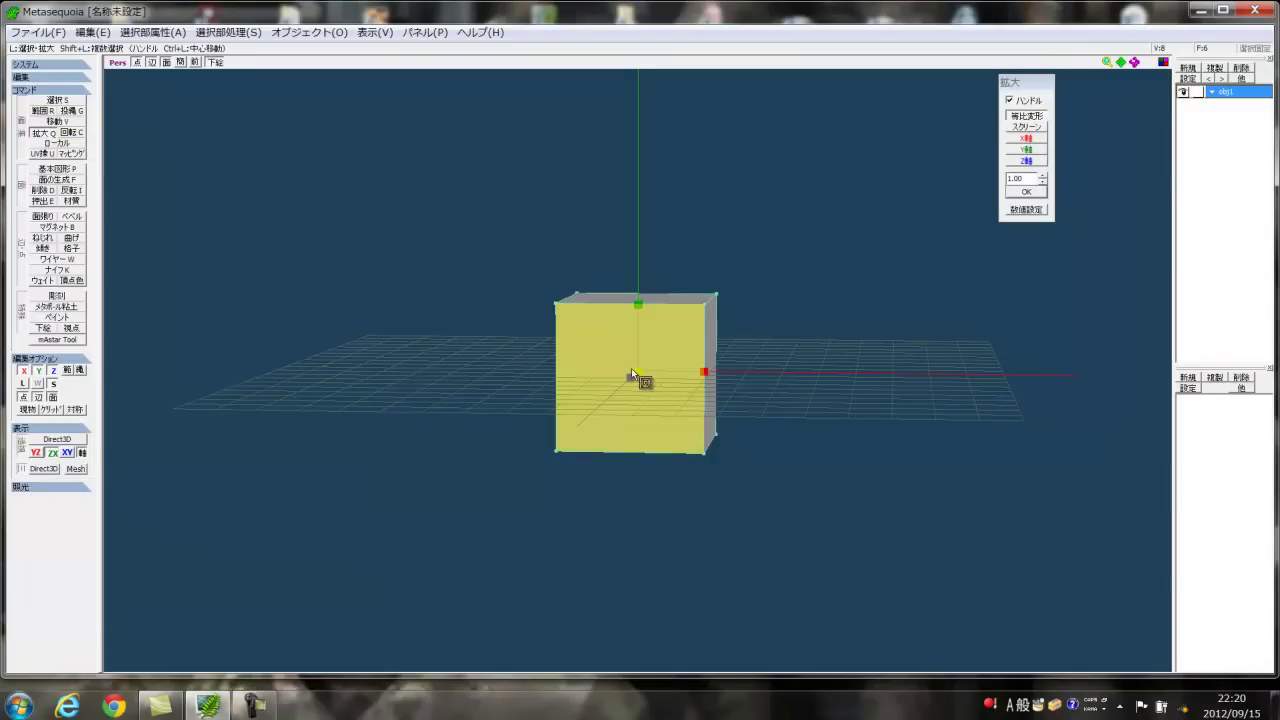
pyautogui.moveTo(766, 403); pyautogui.dragTo(731, 443, button='right')
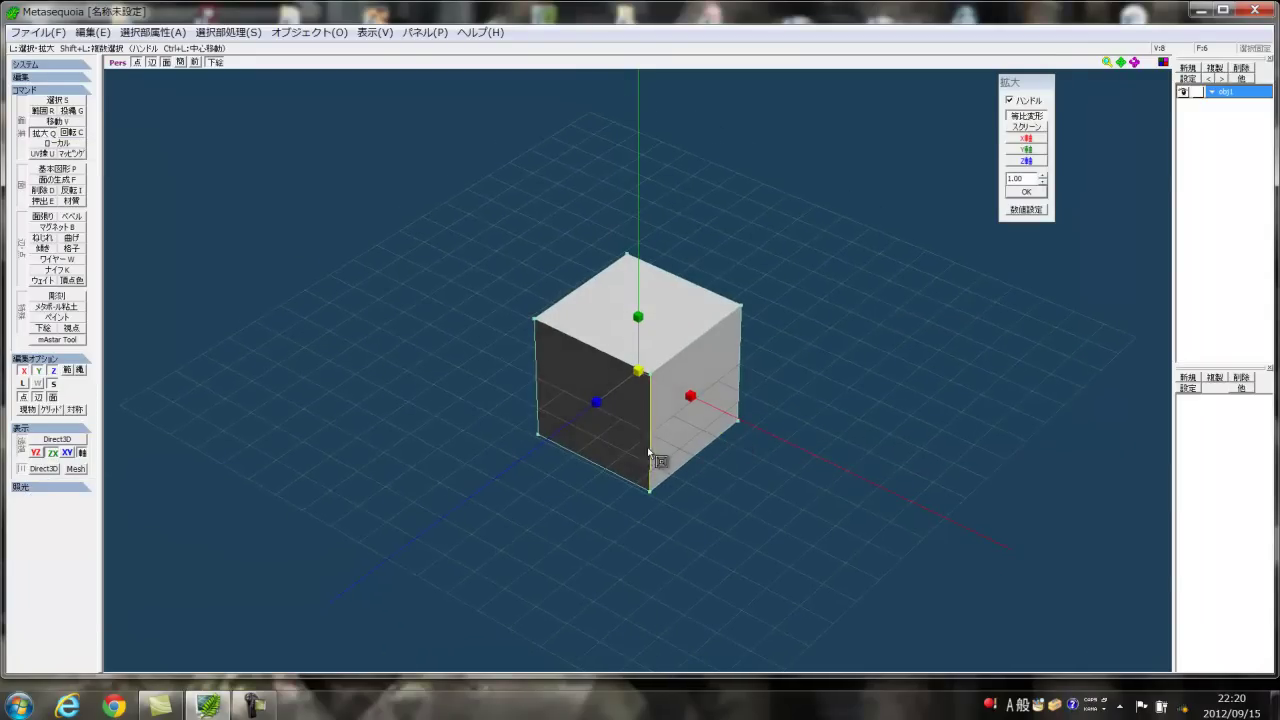
pyautogui.moveTo(638, 372); pyautogui.dragTo(542, 436)
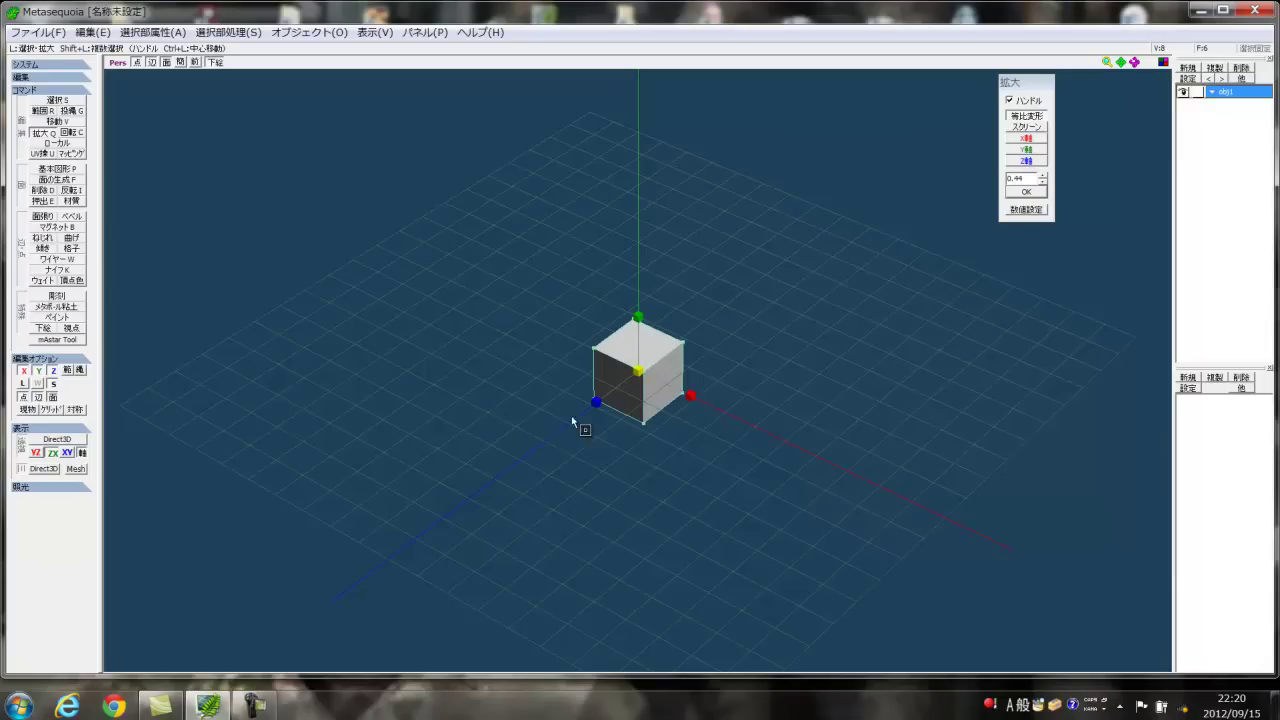
pyautogui.moveTo(638, 317); pyautogui.dragTo(631, 360)
pyautogui.moveTo(765, 376); pyautogui.dragTo(689, 352, button='right')
pyautogui.click(418, 240)
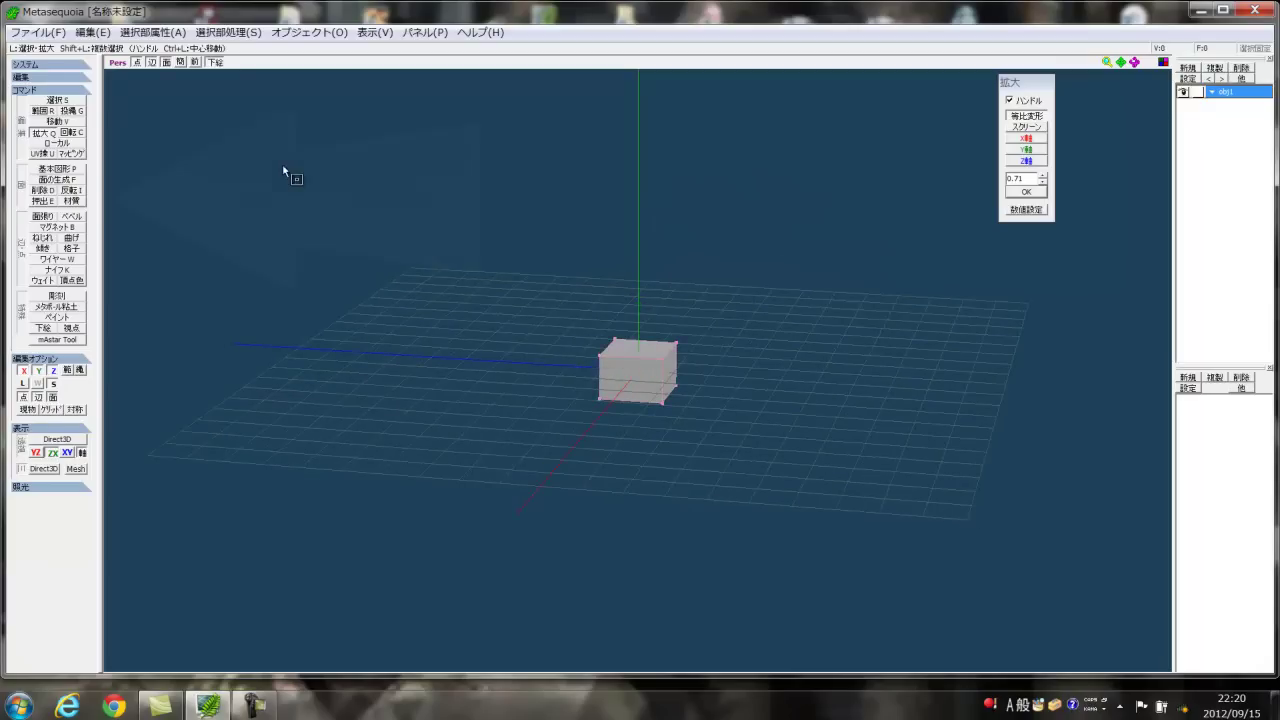
# Extrude the box backward by about its own depth and raise the rear part to form an L-shaped head
pyautogui.click(47, 203)
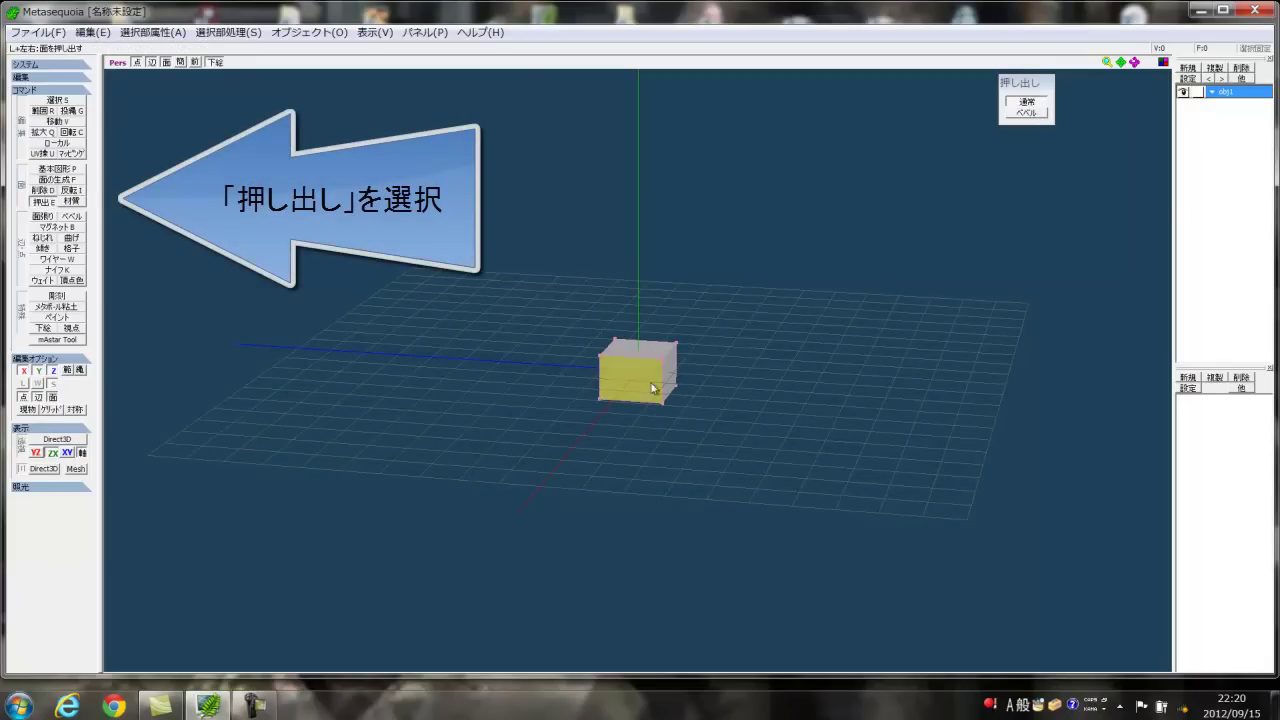
pyautogui.moveTo(672, 380); pyautogui.dragTo(744, 345)
pyautogui.moveTo(797, 399); pyautogui.dragTo(912, 271, button='right')
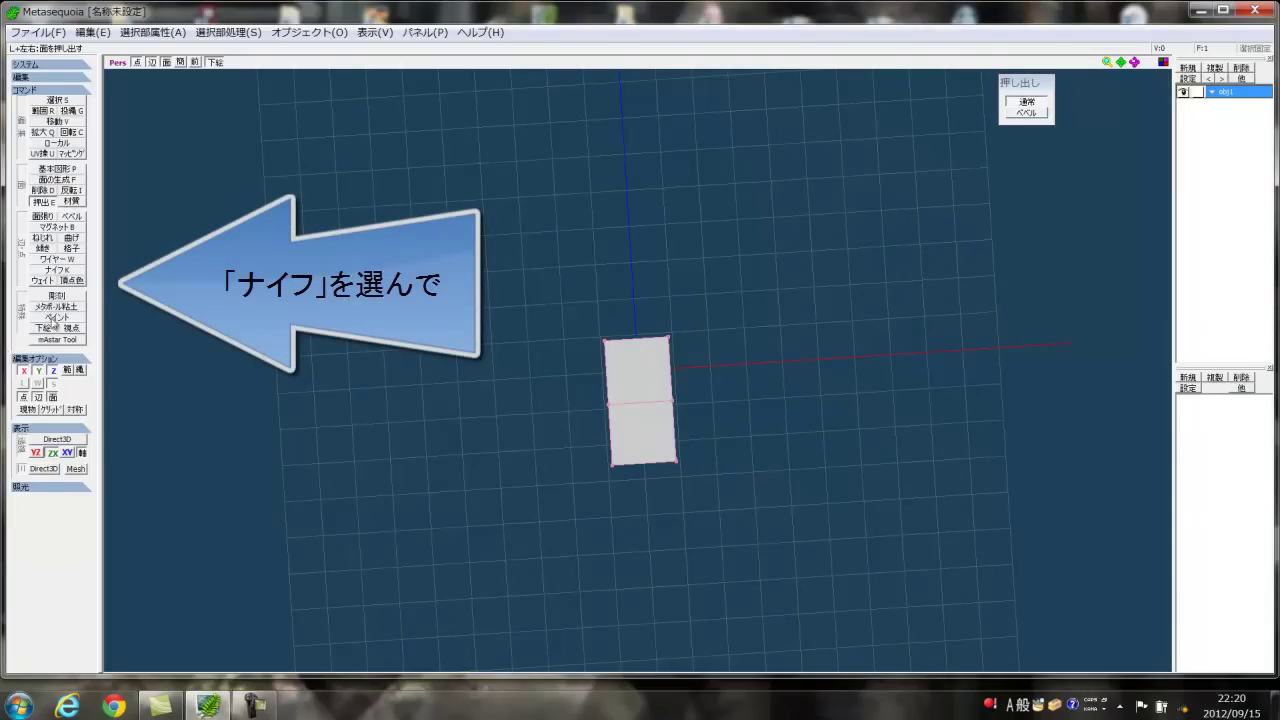
# Cut the rear half of the head's underside into a three-by-three grid with the Knife
pyautogui.click(57, 271)
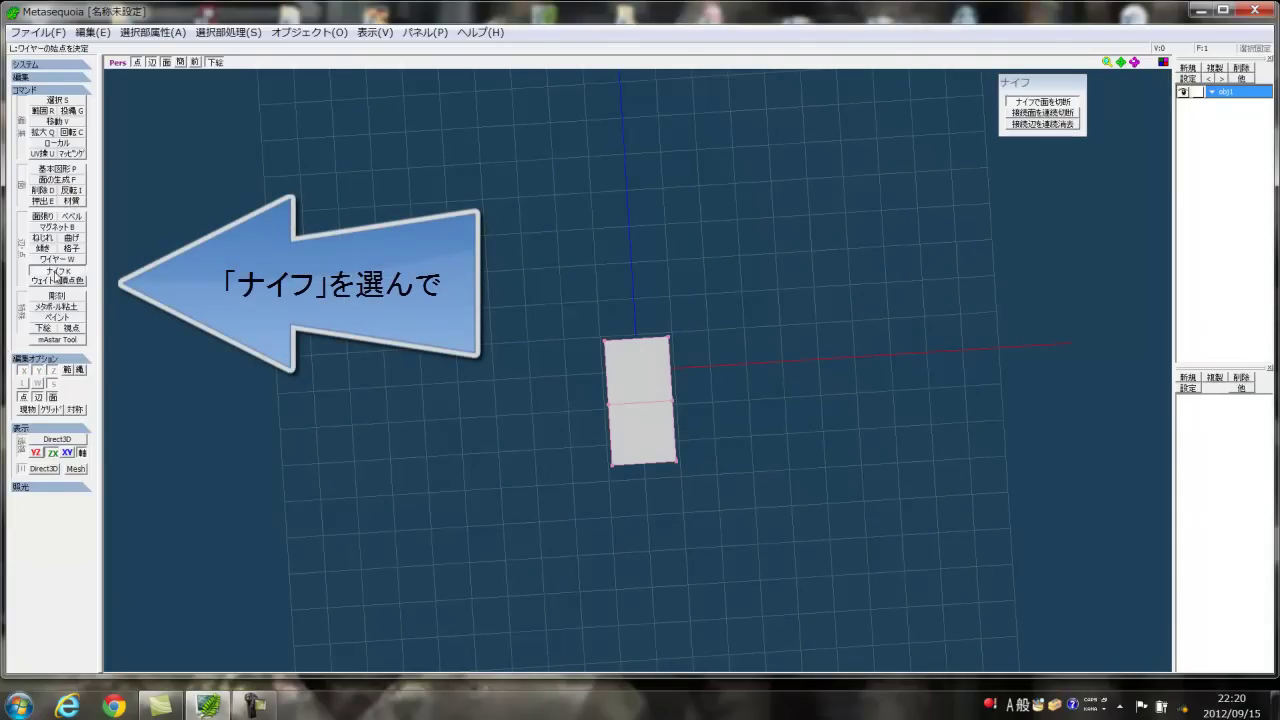
pyautogui.click(655, 404)
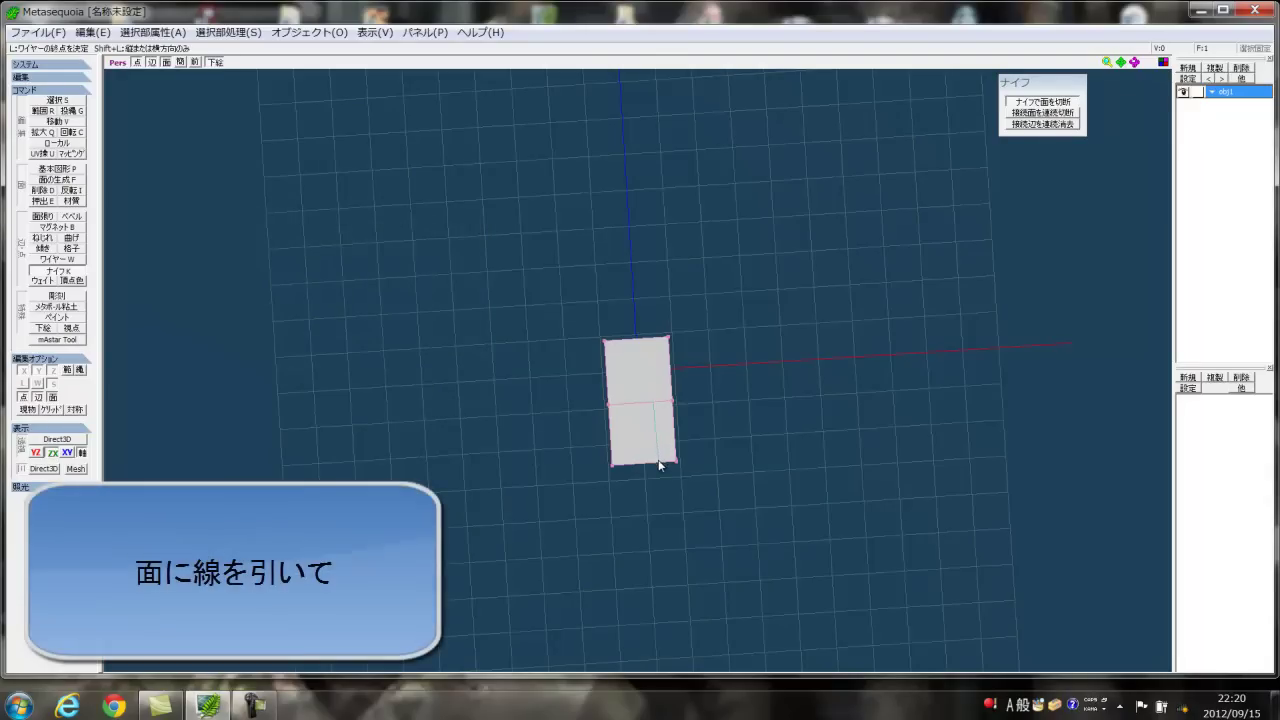
pyautogui.click(657, 462)
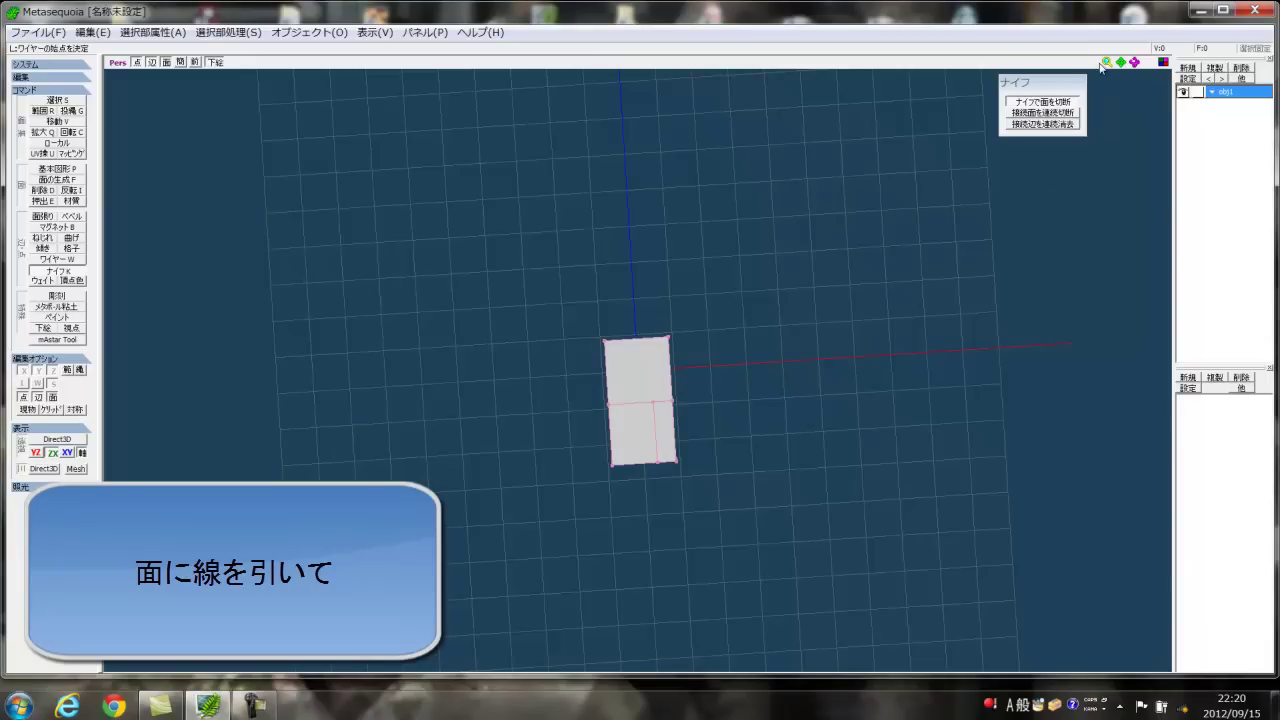
pyautogui.scroll(5, 809, 263)
pyautogui.scroll(-3, 809, 263)
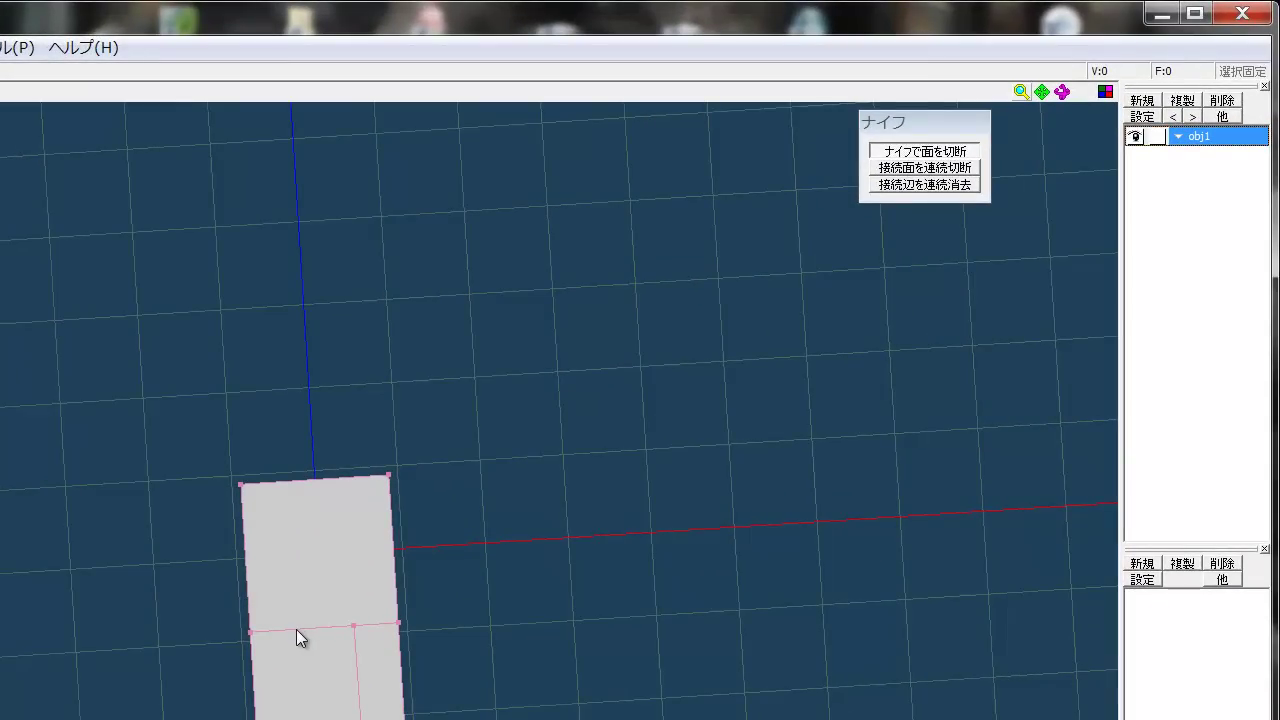
pyautogui.moveTo(296, 627); pyautogui.dragTo(310, 719)
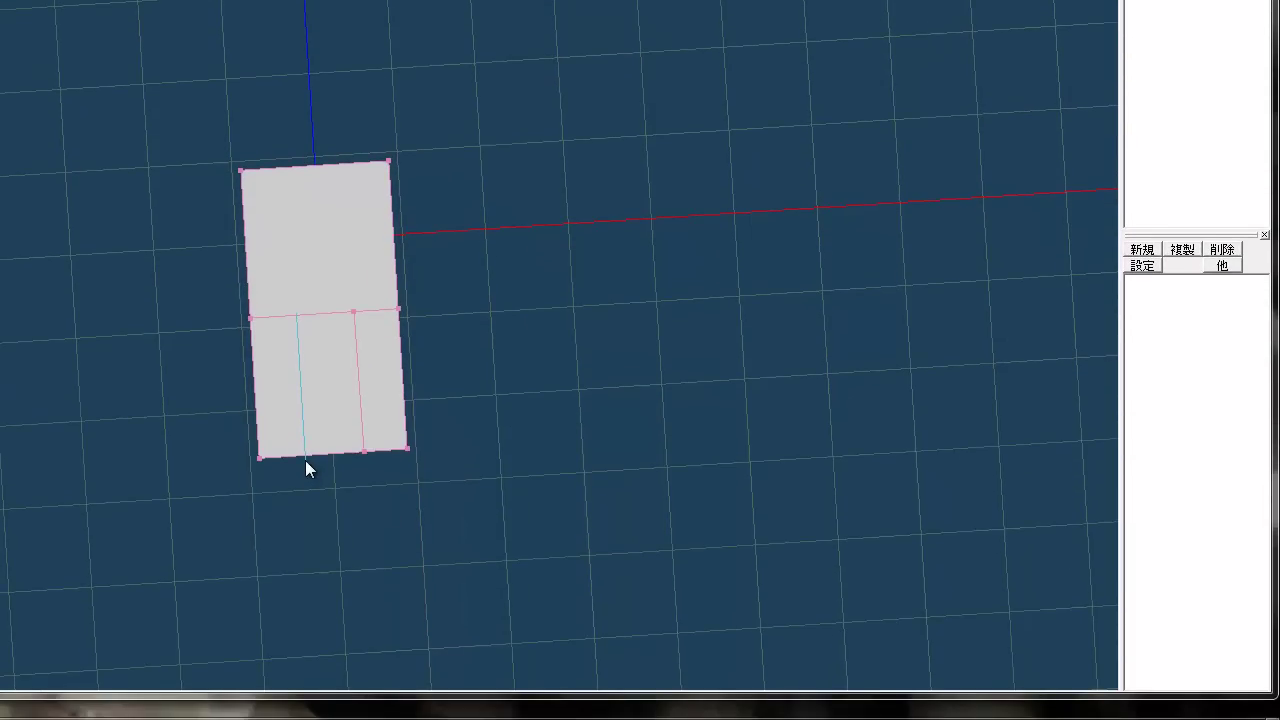
pyautogui.moveTo(251, 368); pyautogui.dragTo(388, 362)
pyautogui.moveTo(257, 411); pyautogui.dragTo(408, 400)
# Extrude the central grid cell under the head downward in two segments to start the neck and shoulders
pyautogui.moveTo(473, 400); pyautogui.dragTo(476, 465, button='right')
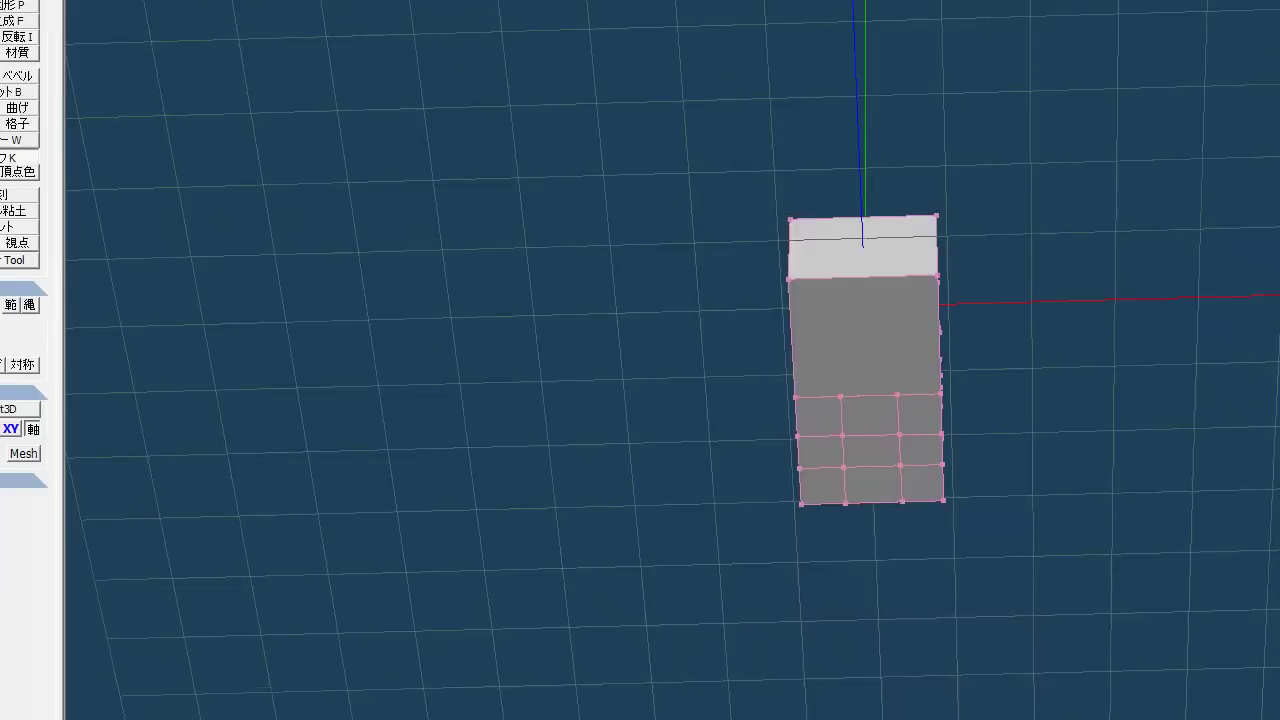
pyautogui.click(66, 67)
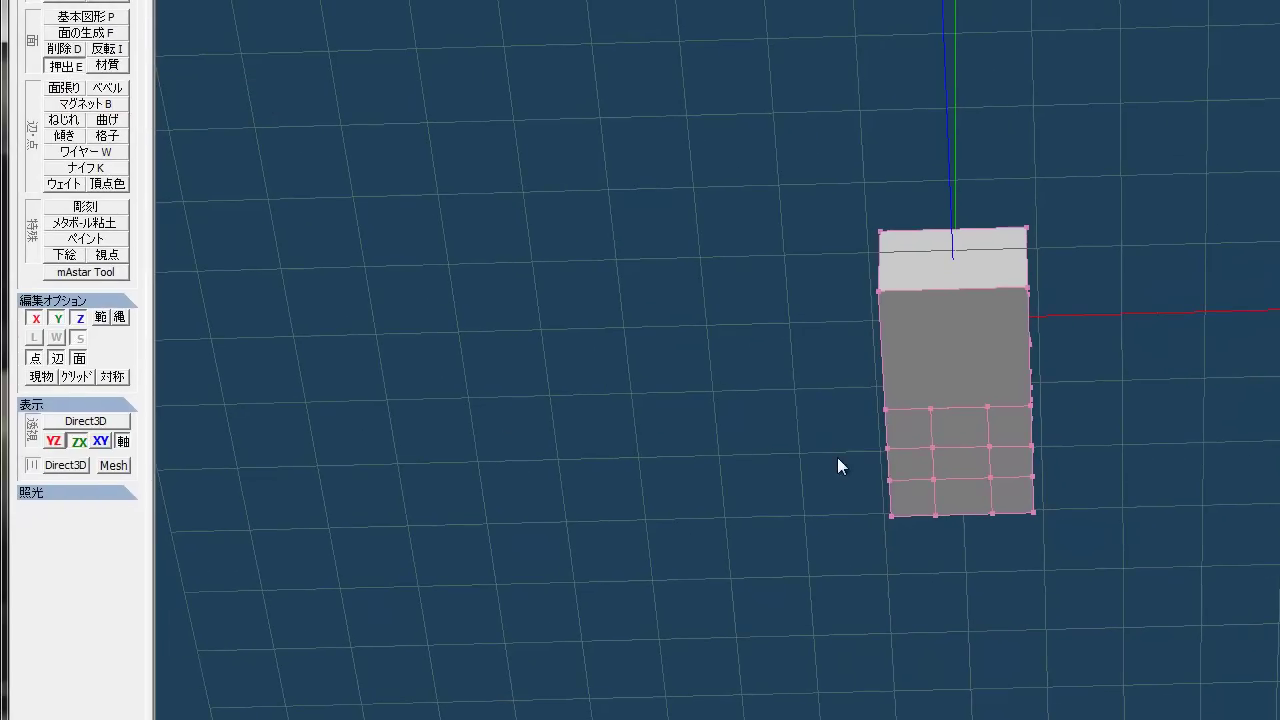
pyautogui.moveTo(975, 467)
pyautogui.mouseDown()
pyautogui.moveTo(1005, 469)
pyautogui.moveTo(997, 484)
pyautogui.mouseUp()
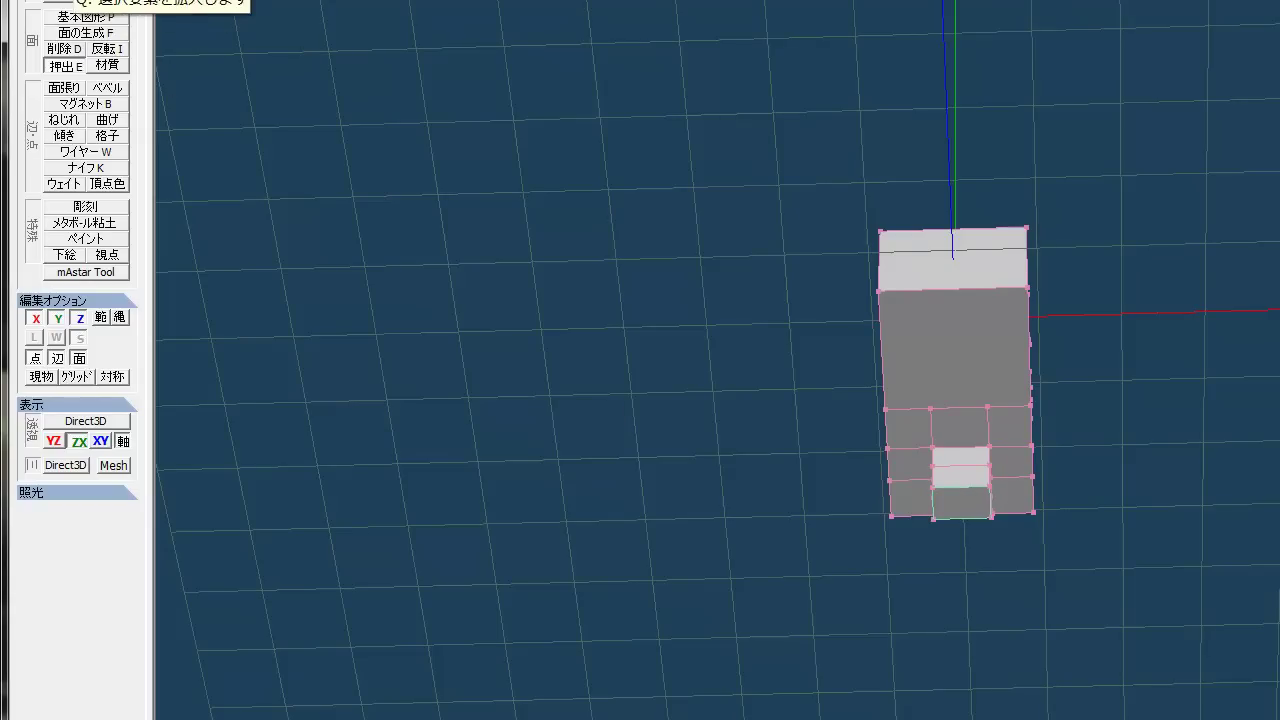
# Scale the neck's lower end face outward with the scale handles to form sloping shoulders
pyautogui.click(74, 2)
pyautogui.moveTo(960, 501); pyautogui.dragTo(1072, 500)
pyautogui.moveTo(436, 439); pyautogui.dragTo(488, 437)
pyautogui.moveTo(488, 437); pyautogui.dragTo(386, 538, button='right')
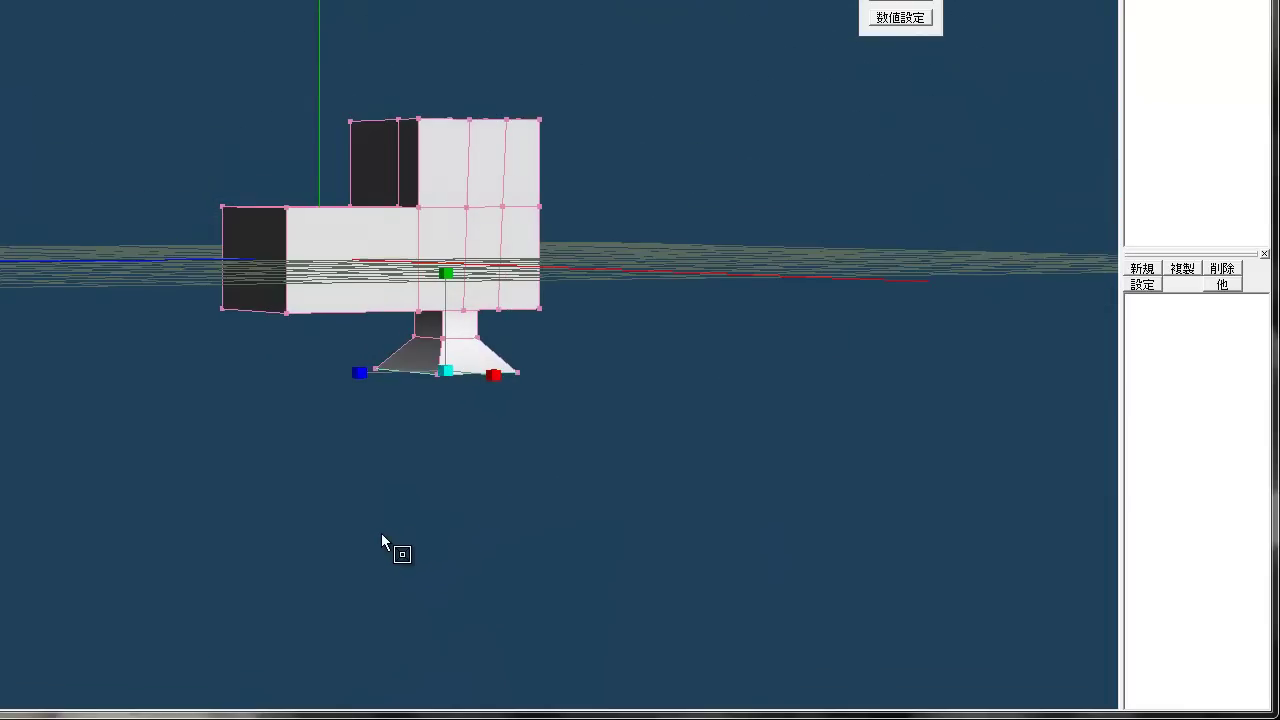
pyautogui.moveTo(367, 376); pyautogui.dragTo(223, 437)
# Extrude the bottom face of the shoulders downward in a short and a long segment to form the torso
pyautogui.moveTo(419, 424); pyautogui.dragTo(669, 370, button='right')
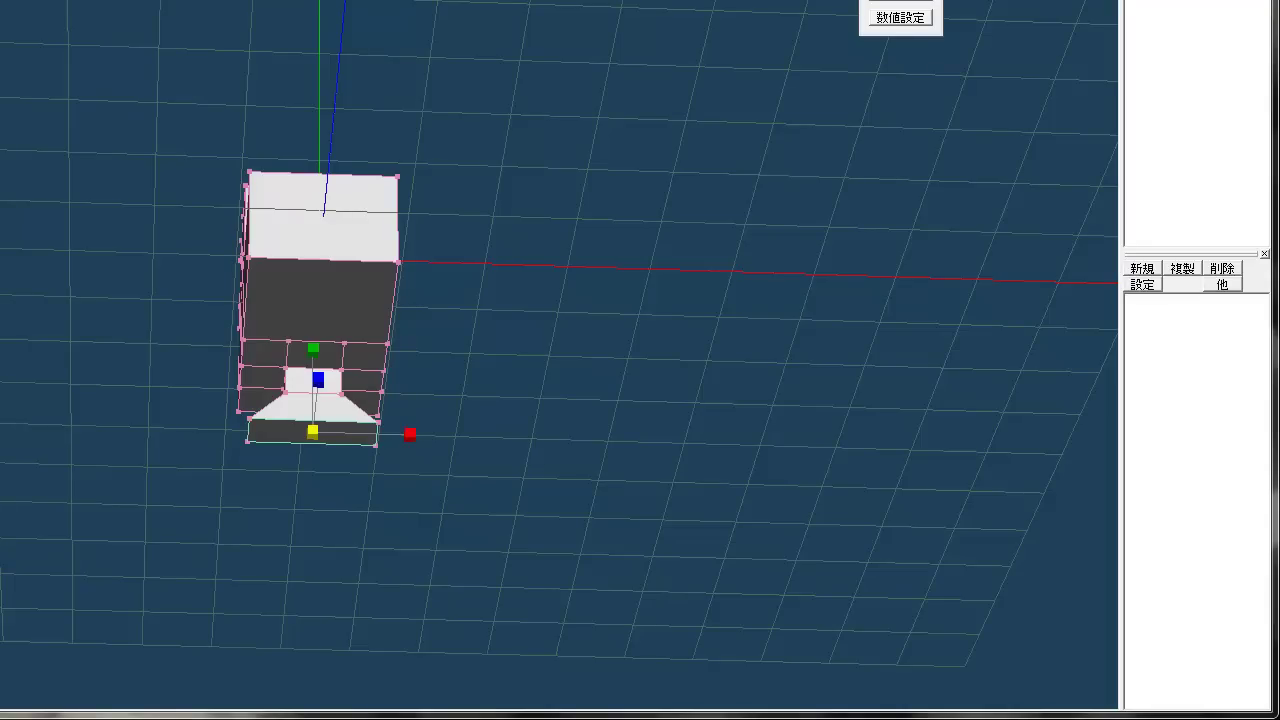
pyautogui.press('e')
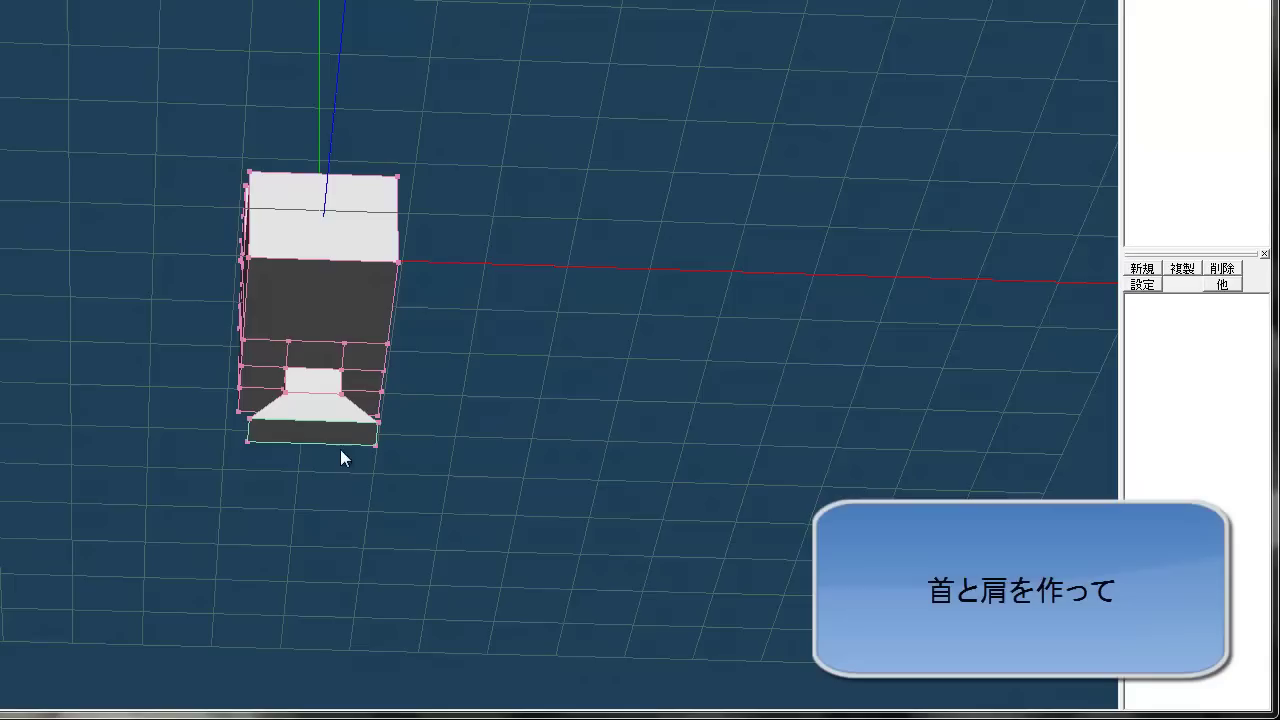
pyautogui.moveTo(350, 433); pyautogui.dragTo(441, 496)
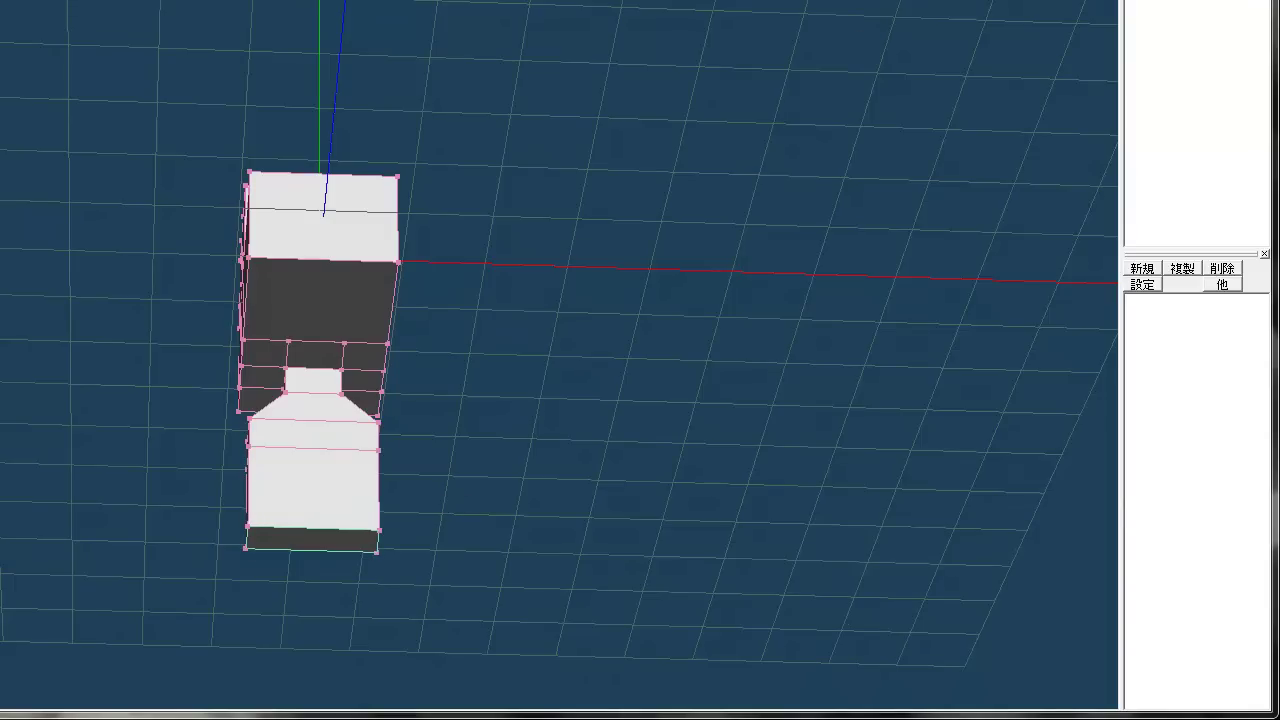
# Divide the torso's bottom face into three side-by-side sections with straight Knife cuts
pyautogui.moveTo(306, 256); pyautogui.dragTo(306, 20, button='middle')
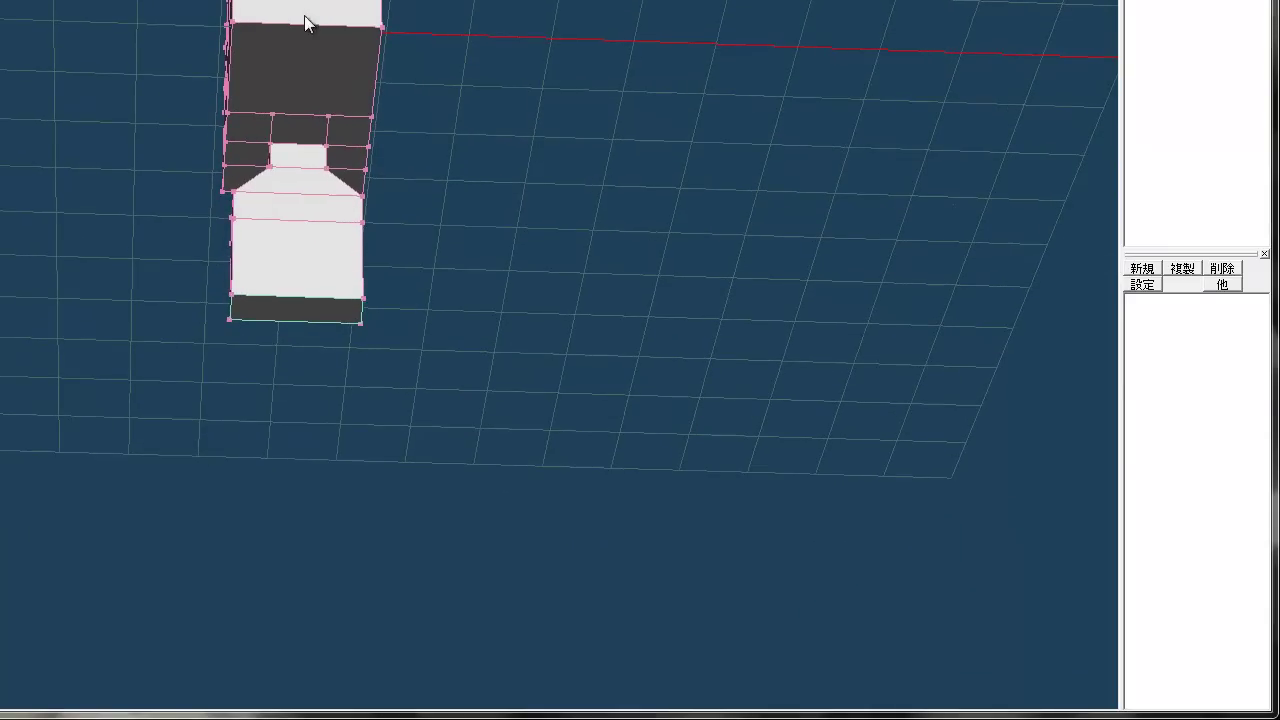
pyautogui.moveTo(686, 245); pyautogui.dragTo(677, 217, button='right')
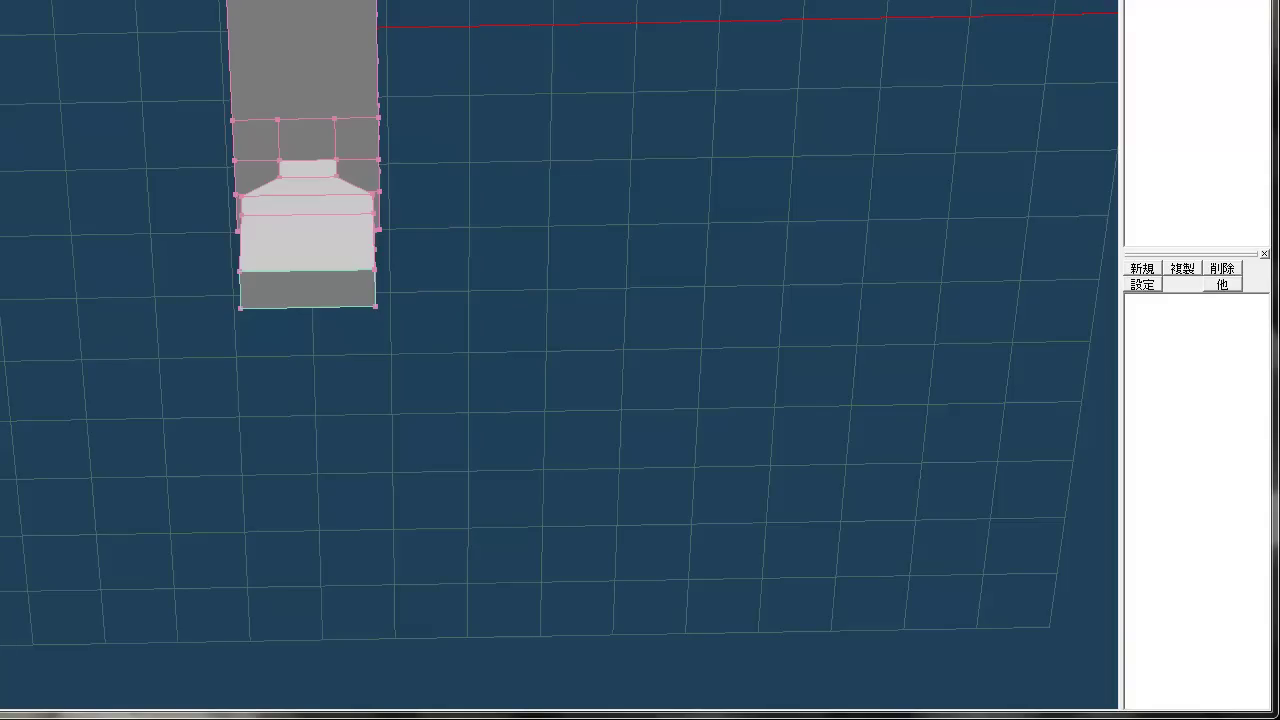
pyautogui.keyDown('shift'); pyautogui.click(328, 308); pyautogui.keyUp('shift')
# Enable symmetric editing and extrude the upper side faces of the torso outward in several segments to form both arms
pyautogui.moveTo(466, 293); pyautogui.dragTo(428, 370, button='right')
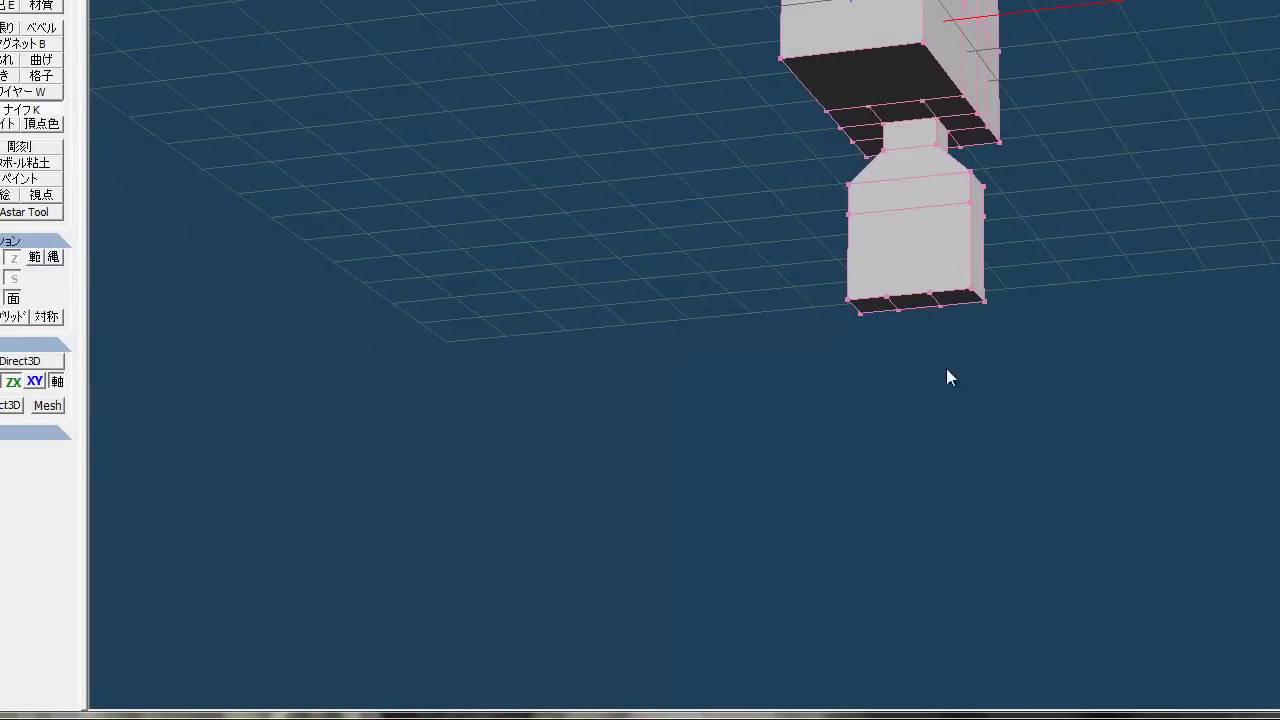
pyautogui.click(47, 317)
pyautogui.click(3, 7)
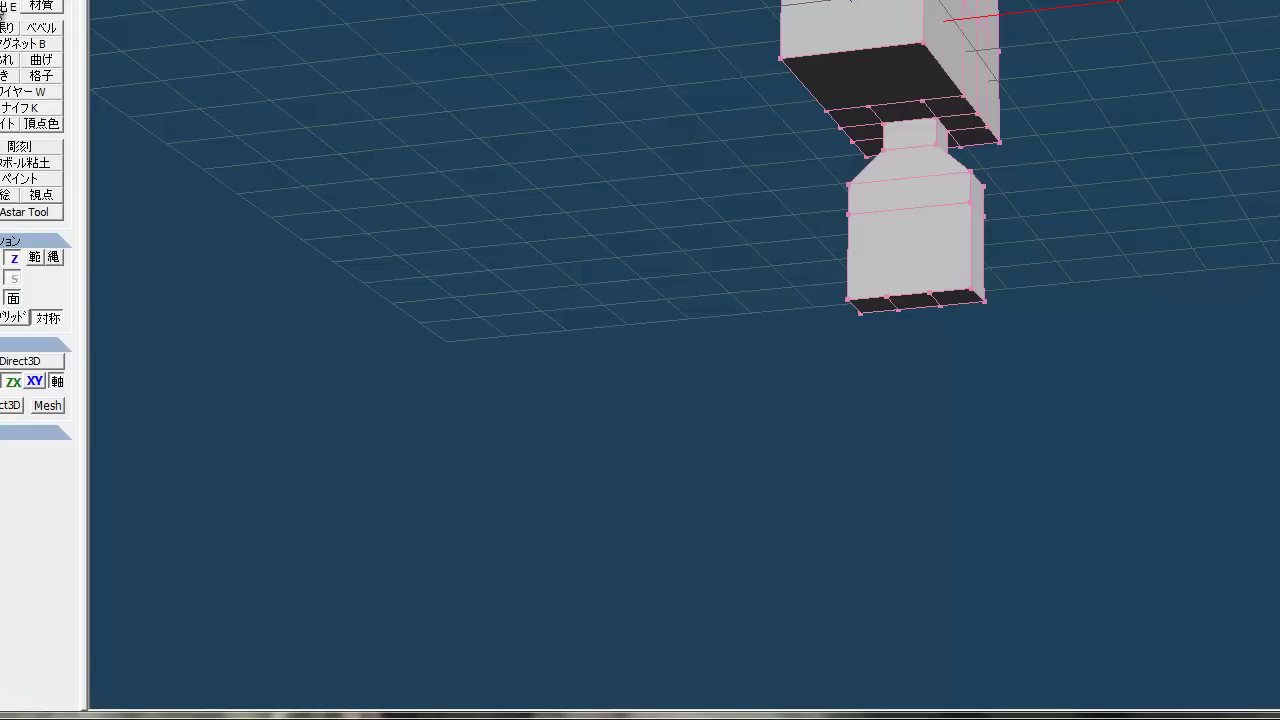
pyautogui.click(984, 195)
pyautogui.moveTo(982, 195); pyautogui.dragTo(1108, 183)
pyautogui.moveTo(1137, 189); pyautogui.dragTo(1152, 182)
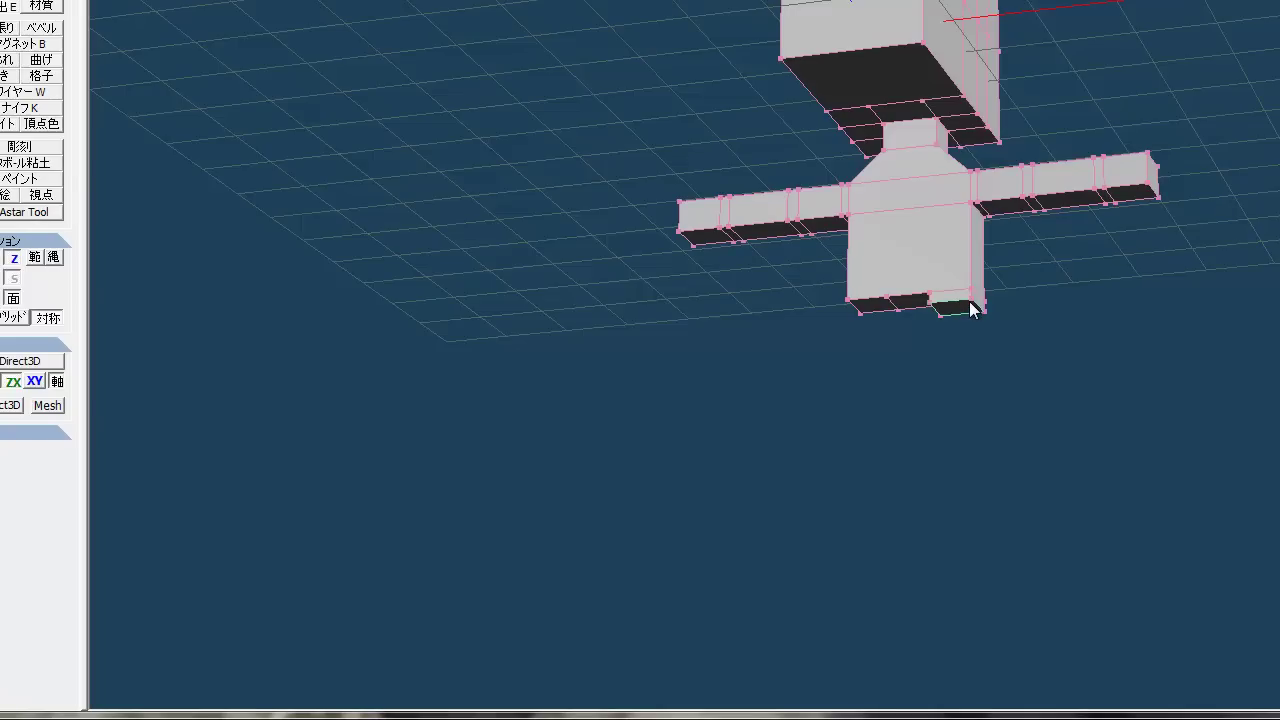
# Extrude the two outer sections of the torso's underside downward in several segments to form the legs
pyautogui.moveTo(957, 305); pyautogui.dragTo(1004, 317)
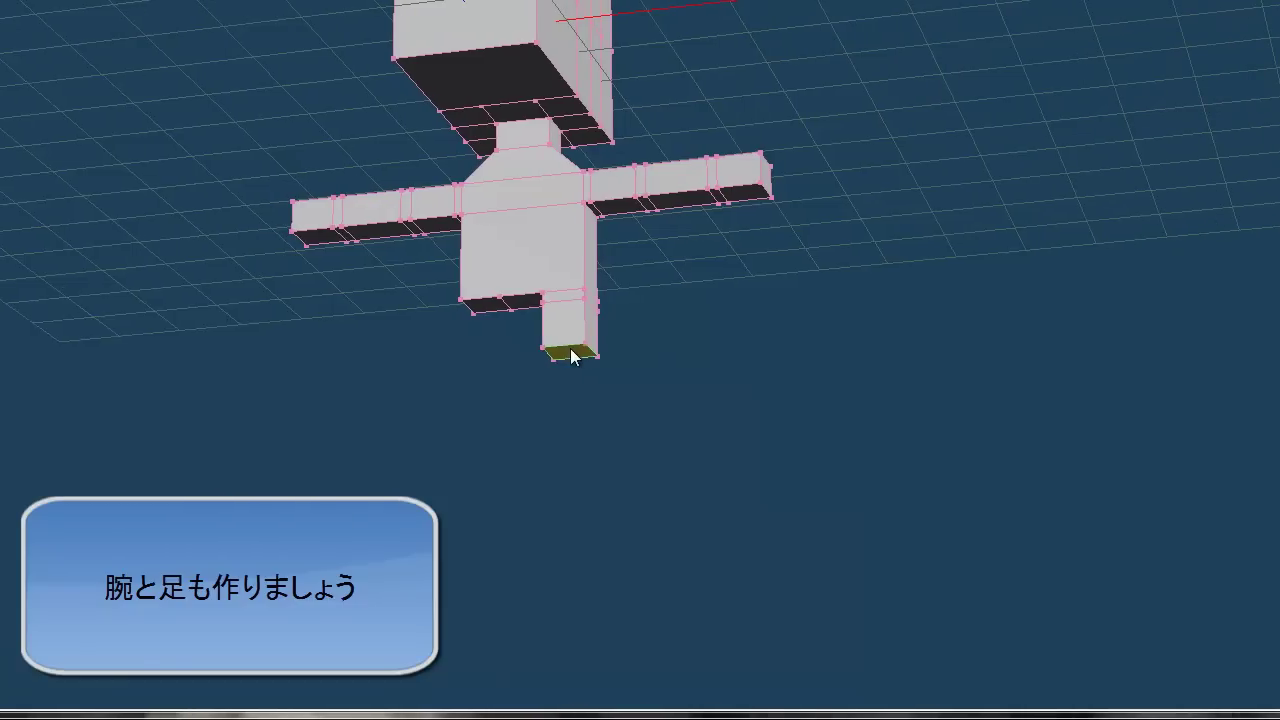
pyautogui.moveTo(386, 364); pyautogui.dragTo(425, 436)
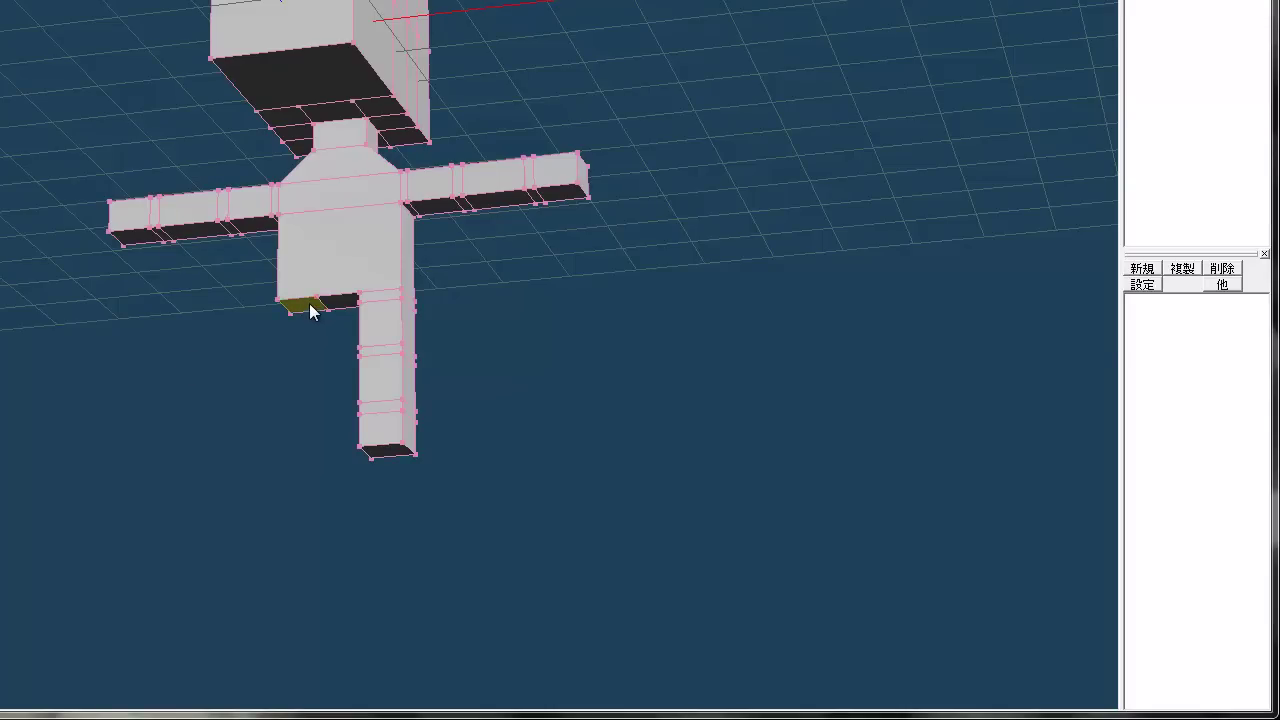
pyautogui.moveTo(317, 306); pyautogui.dragTo(343, 435)
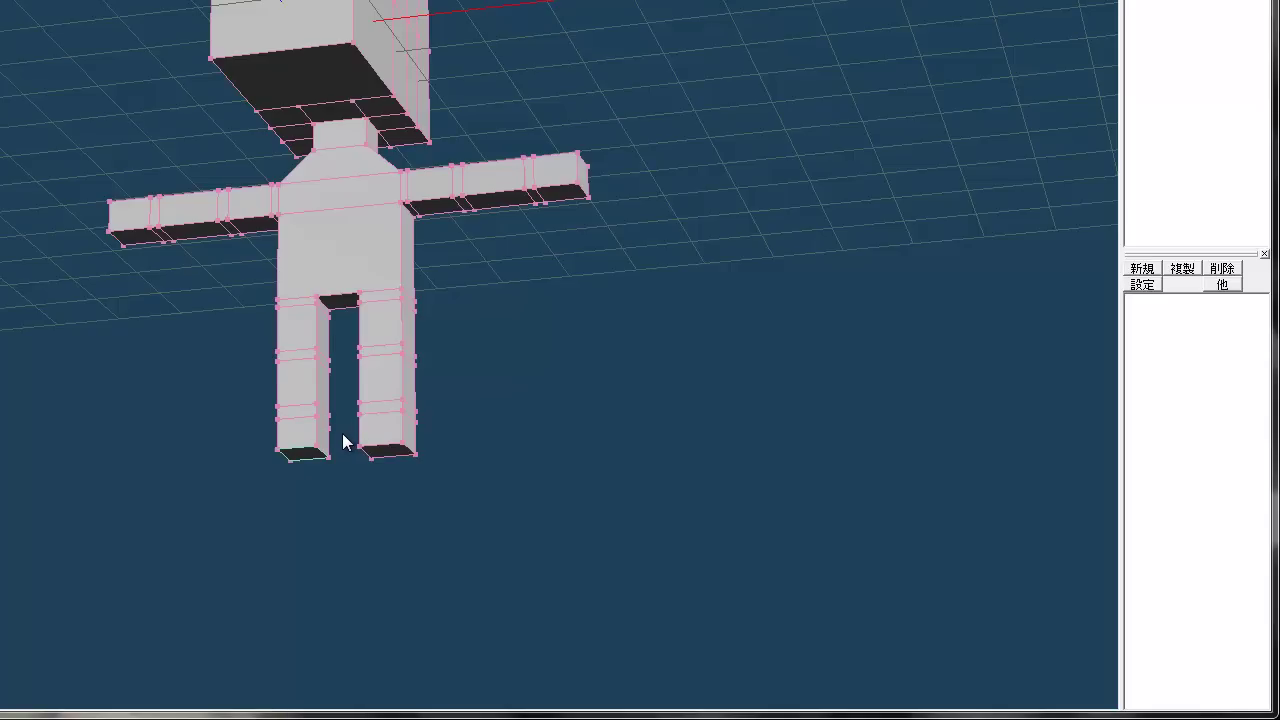
# Extrude the front faces of the lowest leg segments forward to form the feet
pyautogui.moveTo(529, 433); pyautogui.dragTo(556, 499, button='right')
pyautogui.moveTo(389, 355); pyautogui.dragTo(479, 394)
pyautogui.moveTo(543, 400); pyautogui.dragTo(589, 366, button='right')
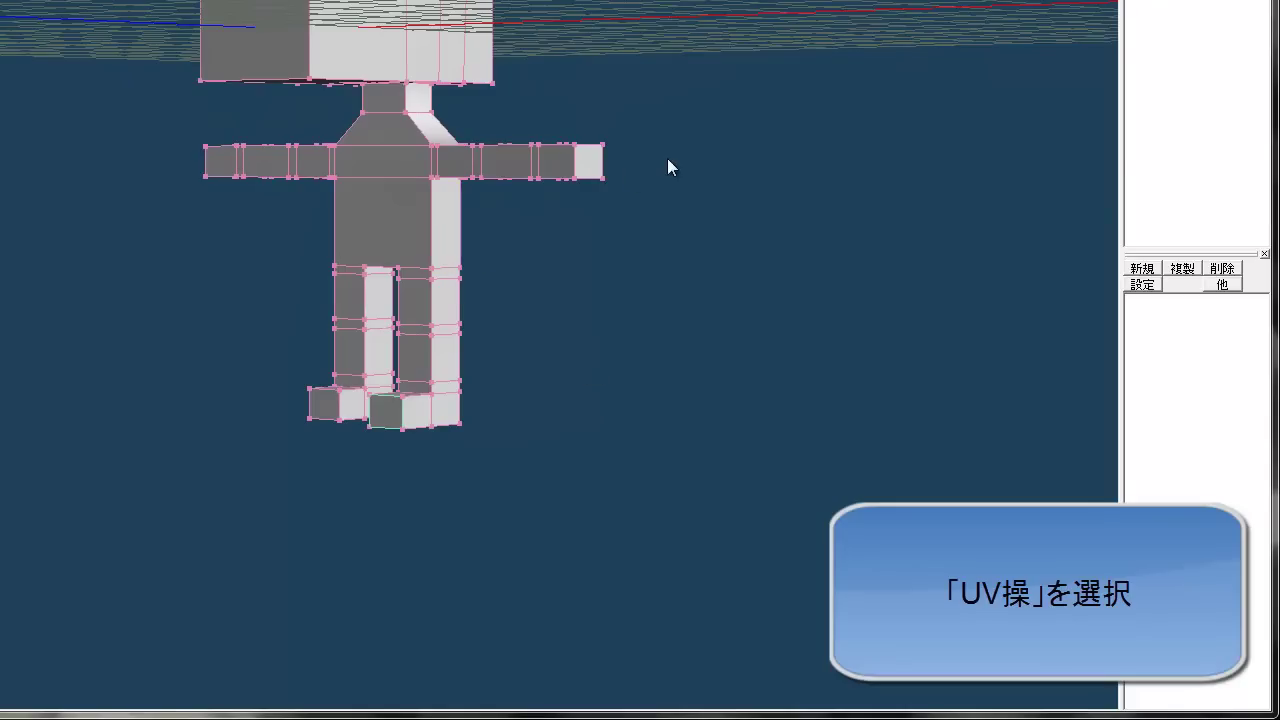
# Unwrap the model's UVs automatically and start a 1024 by 1024 UV layout export, opening the file location chooser
pyautogui.moveTo(611, 245); pyautogui.dragTo(993, 402, button='middle')
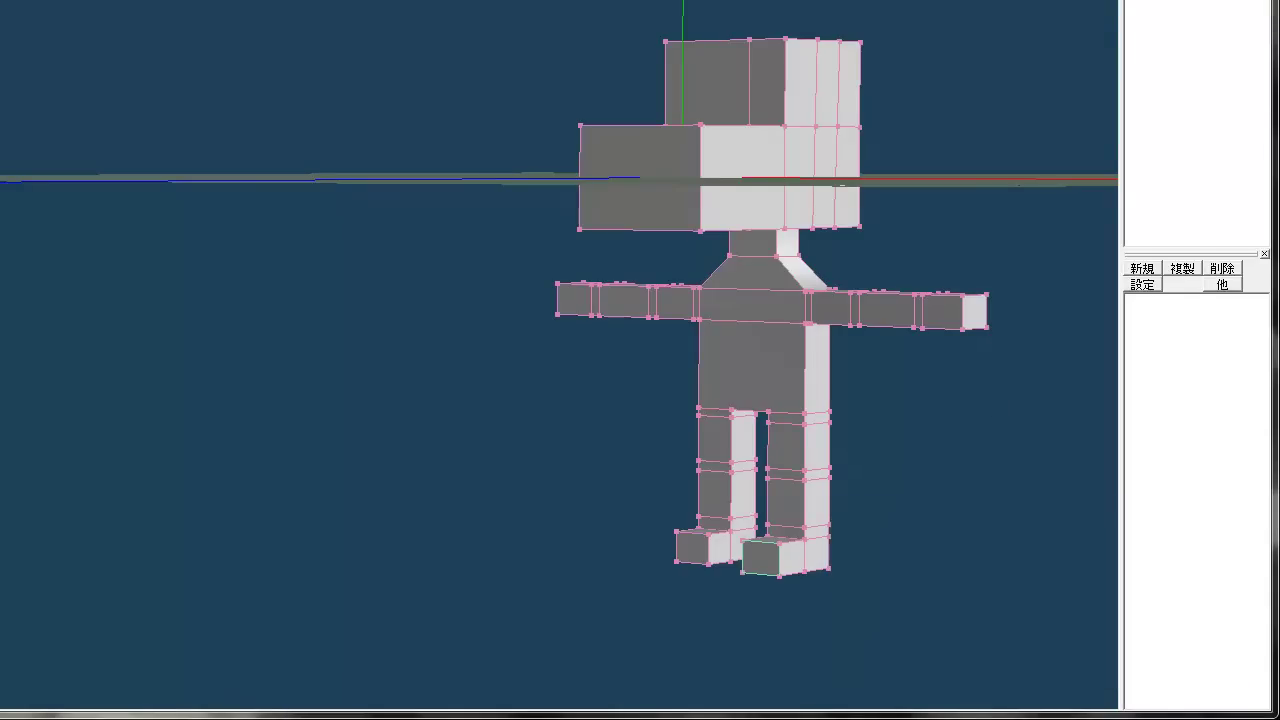
pyautogui.scroll(-3, 319, 244)
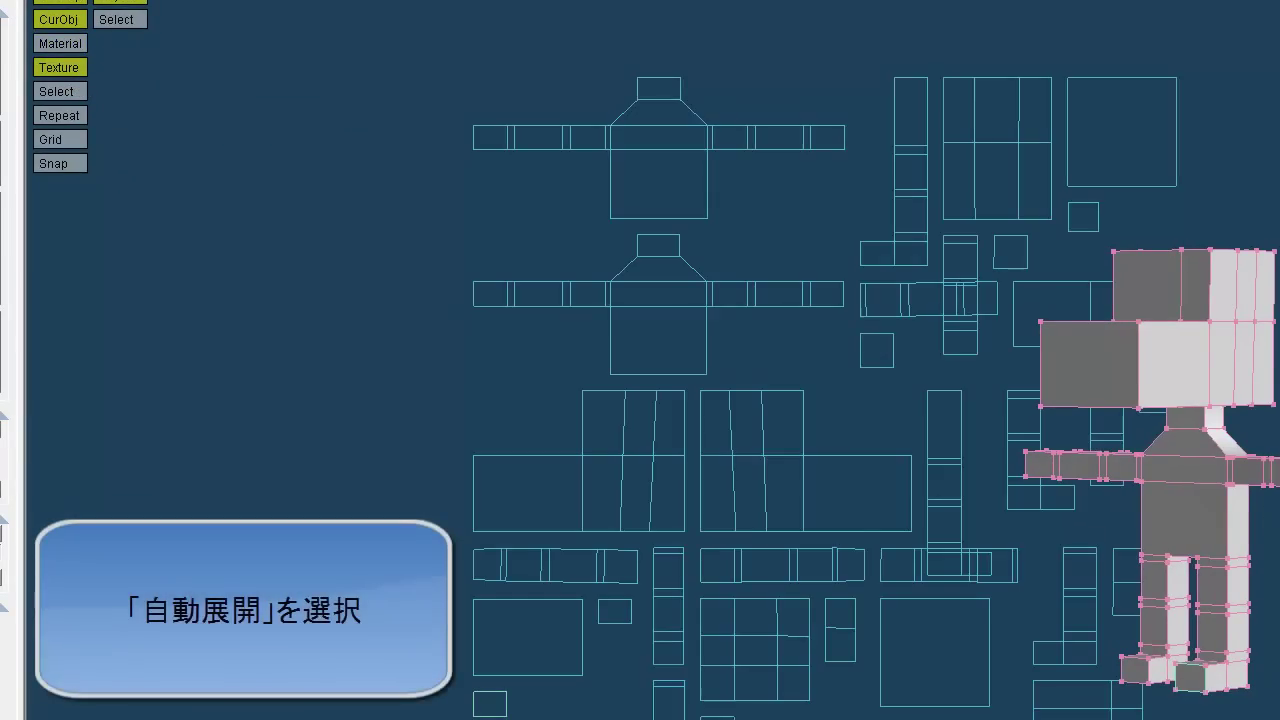
pyautogui.click(1069, 442)
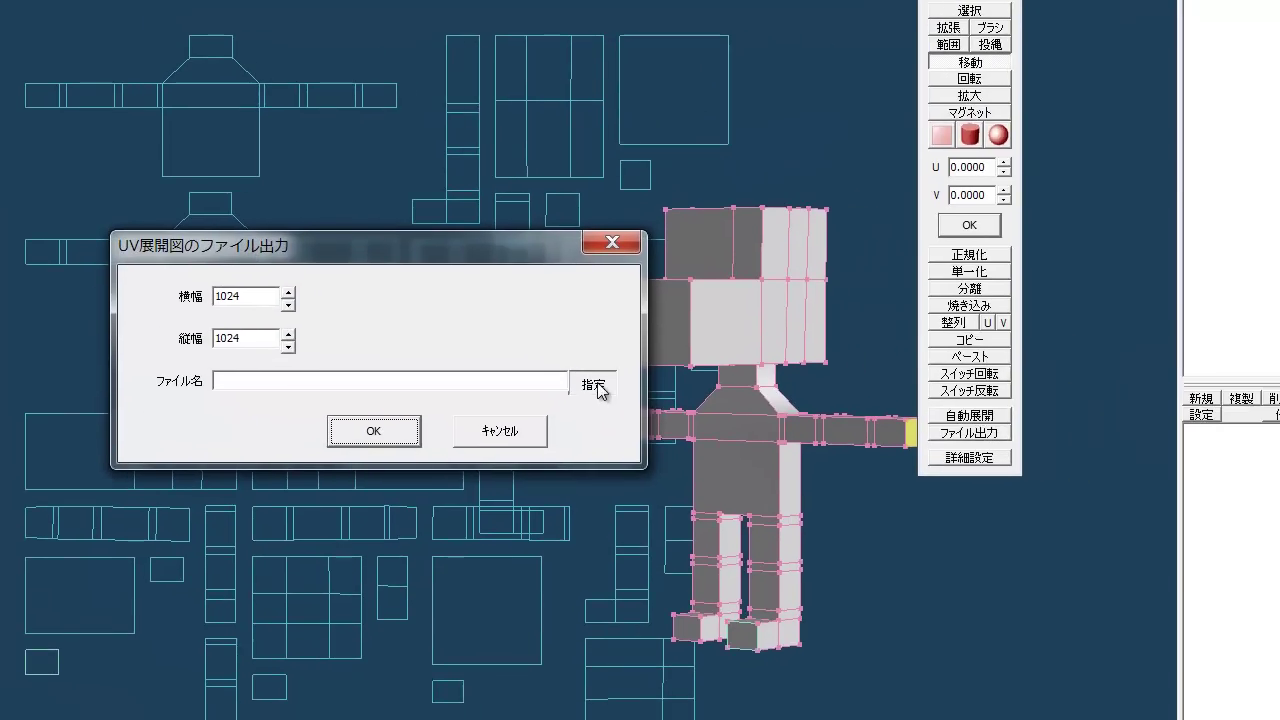
pyautogui.click(700, 393)
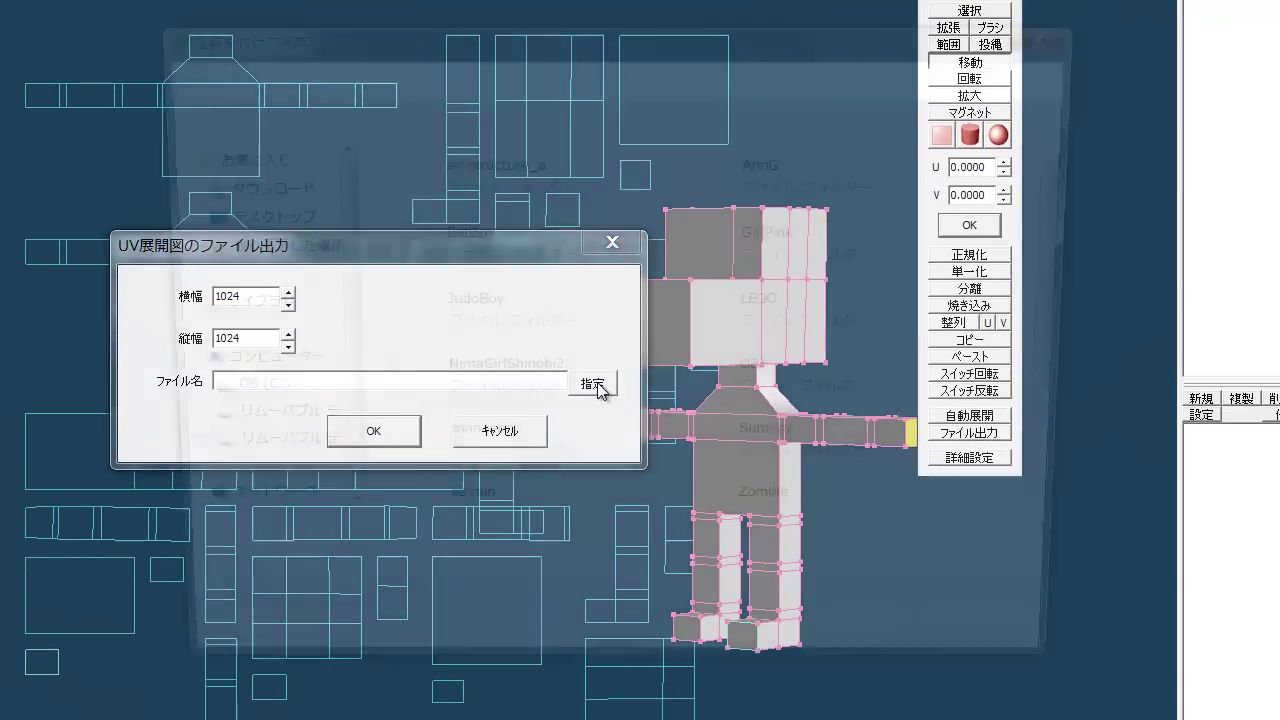